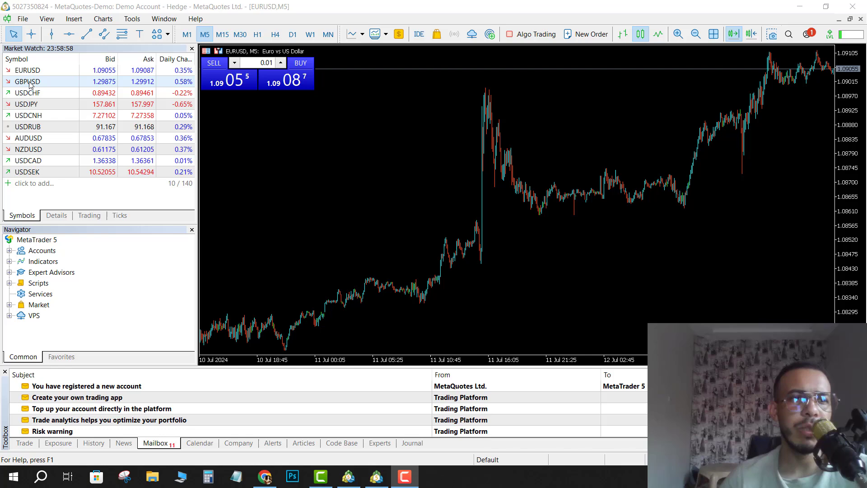
Step: Replace EURUSD with GBPUSD on the chart and bring up the Insert menu
{"action": "left_click_drag", "start_coordinate": [30, 84], "coordinate": [422, 167]}
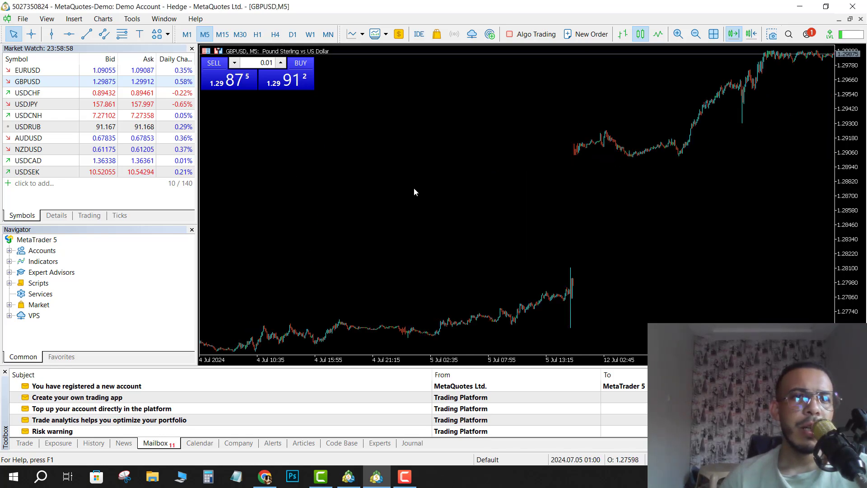
{"action": "left_click", "coordinate": [74, 19]}
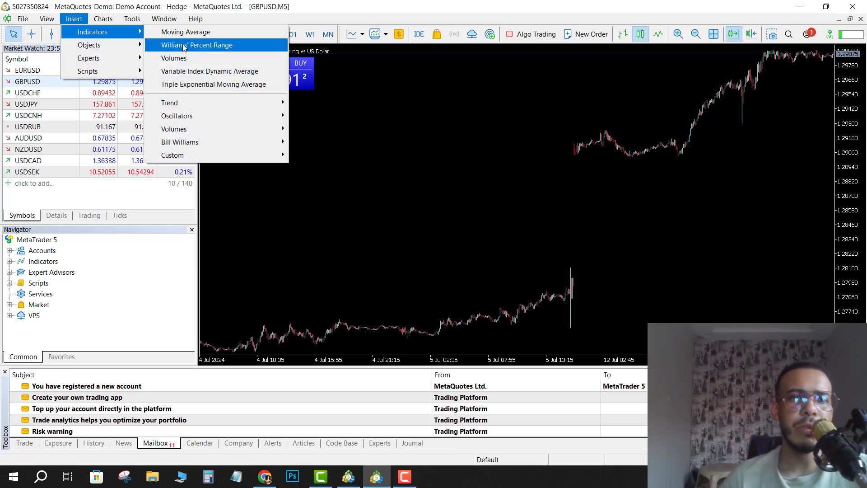
{"action": "mouse_move", "coordinate": [93, 32]}
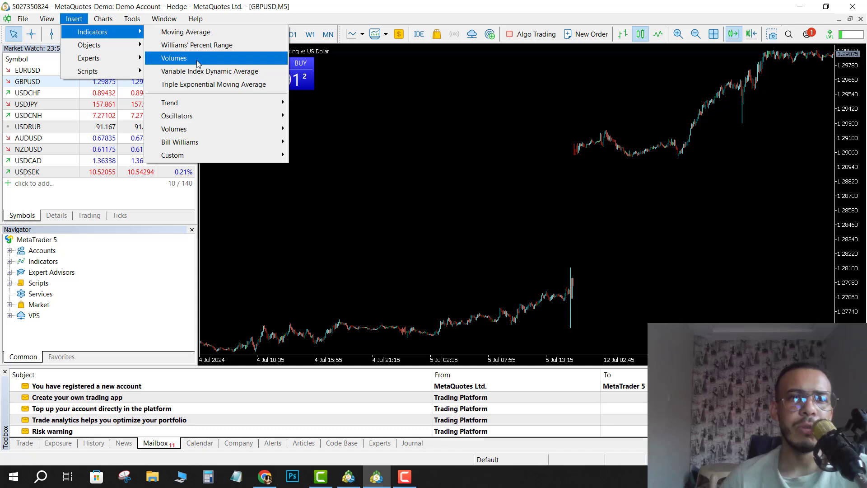
Step: Add the Volumes indicator with green for rising and red for falling volume bars
{"action": "left_click", "coordinate": [198, 61]}
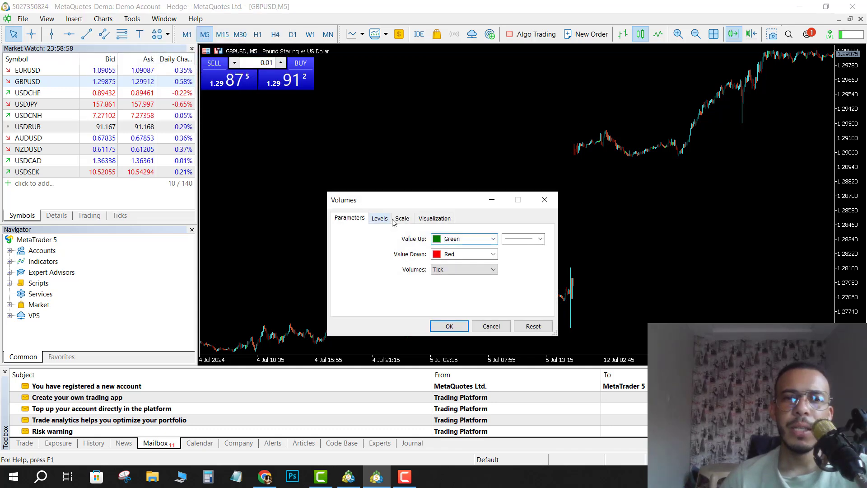
{"action": "left_click_drag", "start_coordinate": [403, 194], "coordinate": [161, 100]}
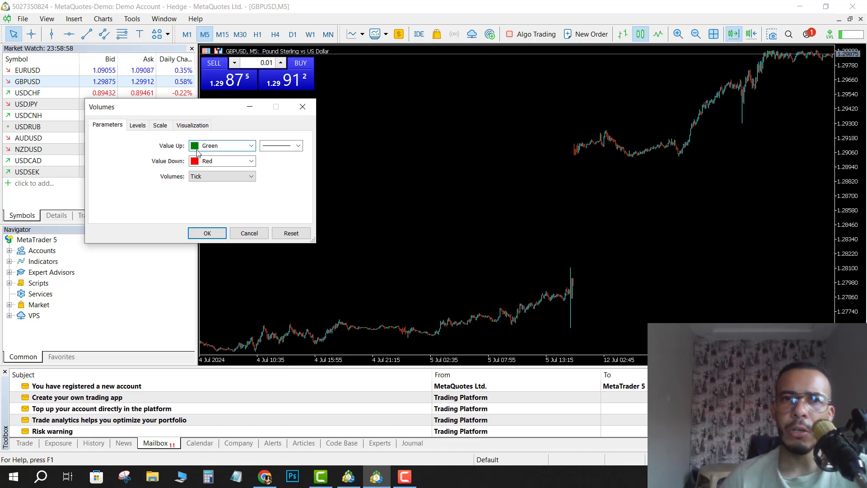
{"action": "left_click", "coordinate": [251, 146]}
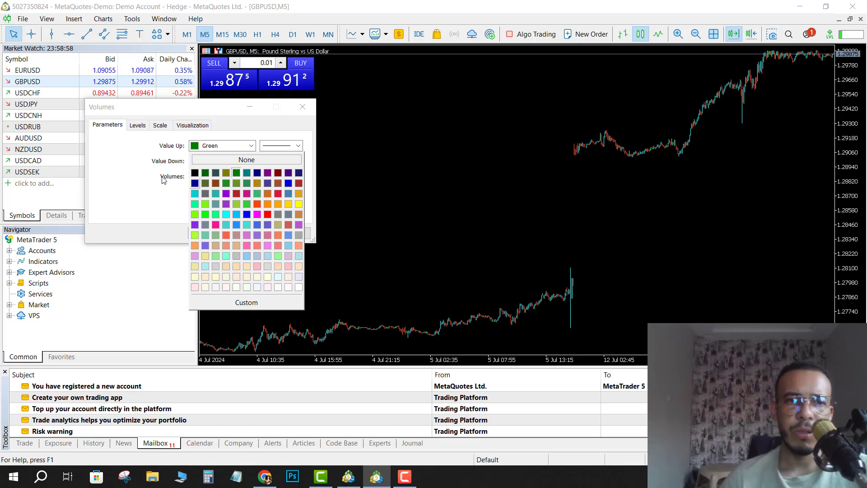
{"action": "left_click", "coordinate": [142, 180]}
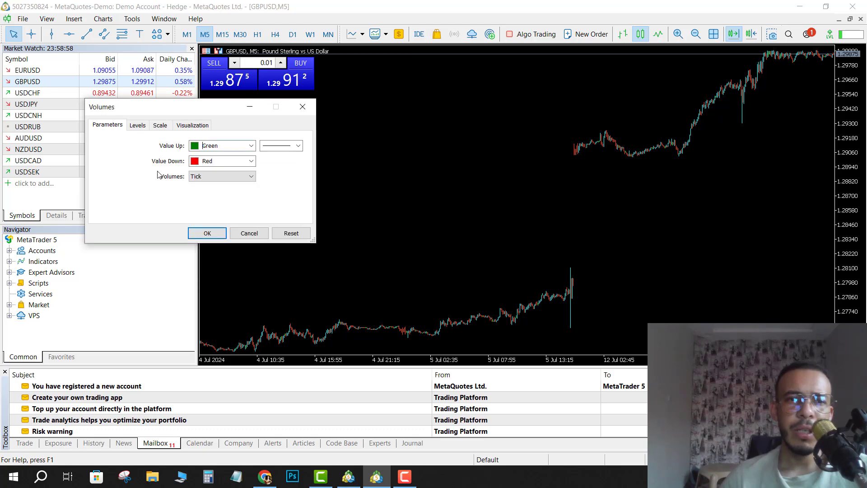
{"action": "left_click", "coordinate": [251, 161]}
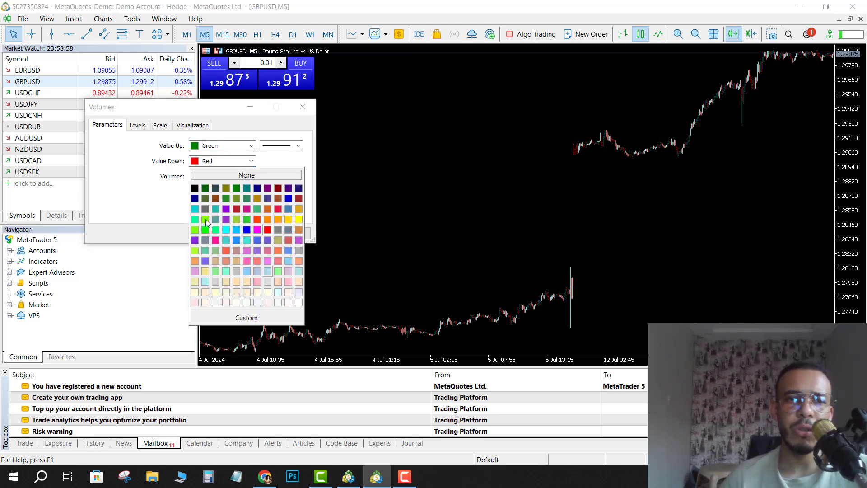
{"action": "left_click", "coordinate": [146, 193]}
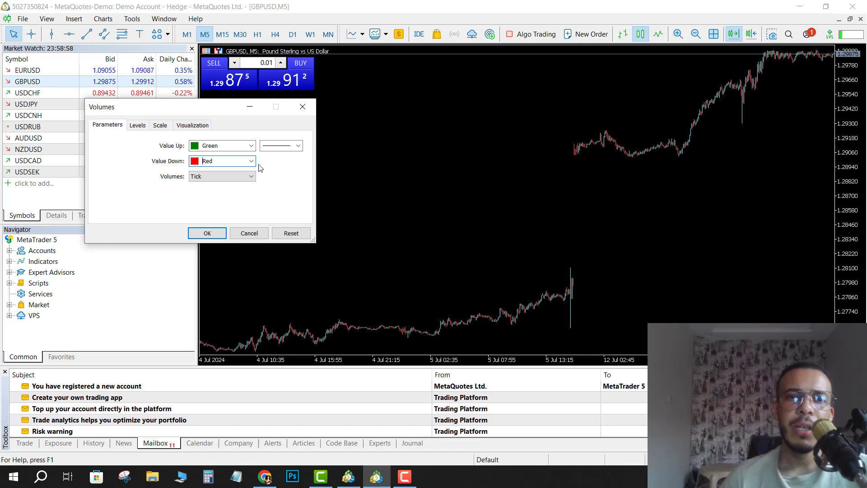
Step: Give rising volume a thicker line and keep Tick as the volume type
{"action": "left_click", "coordinate": [301, 148]}
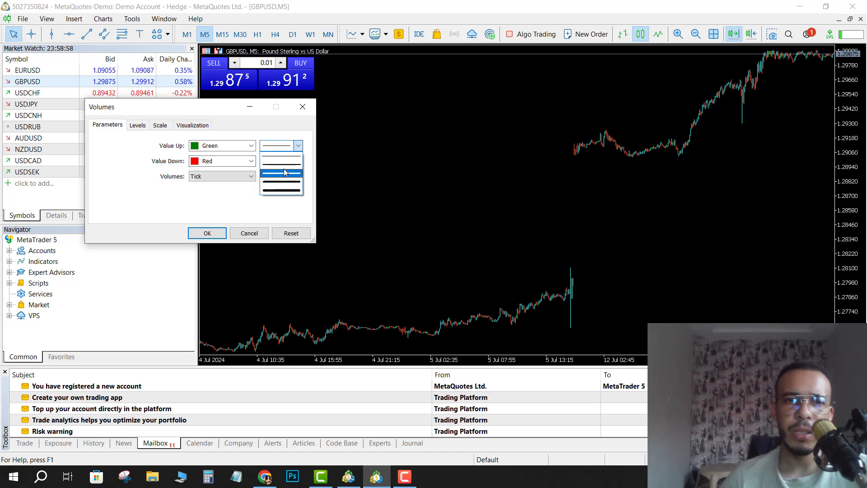
{"action": "left_click", "coordinate": [276, 171]}
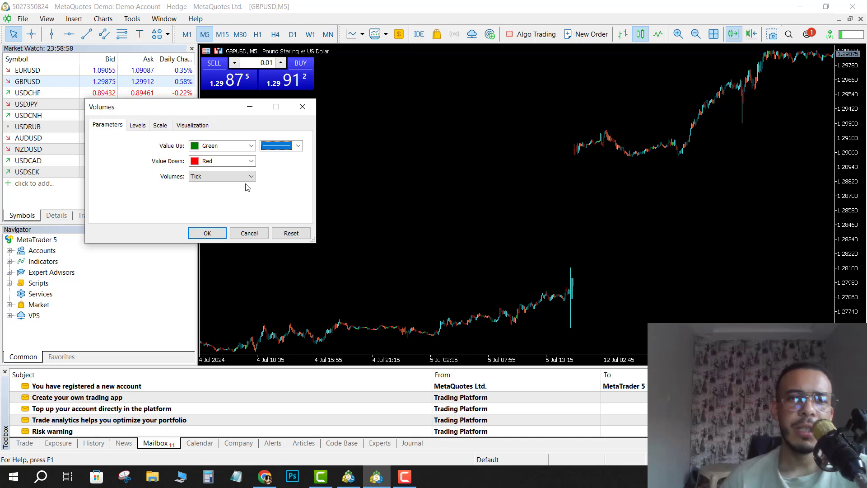
{"action": "left_click", "coordinate": [252, 178]}
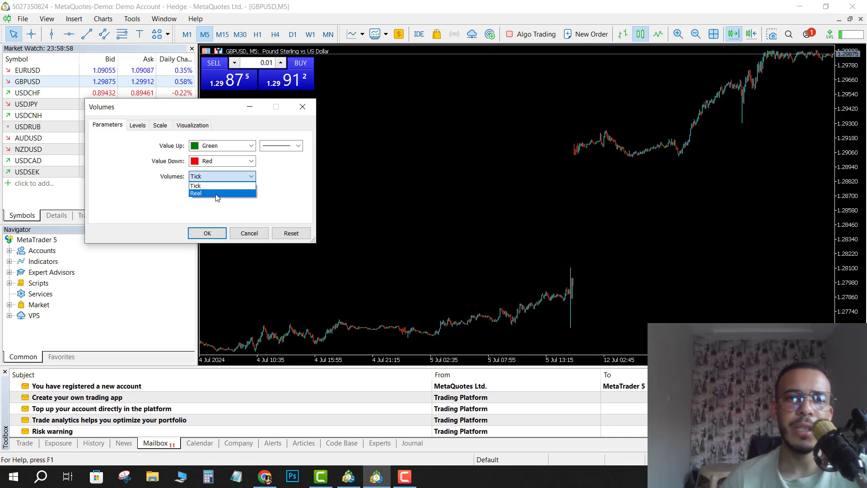
{"action": "left_click", "coordinate": [282, 193]}
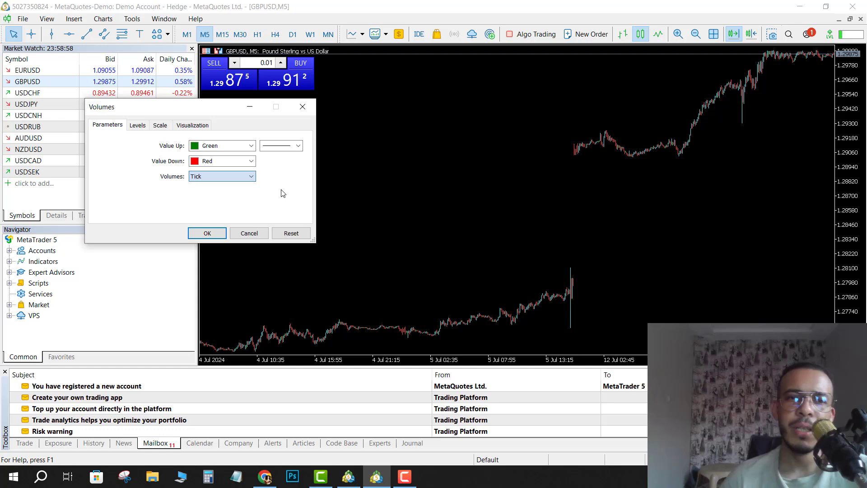
Step: Apply the Volumes indicator and zoom the GBPUSD chart in two levels
{"action": "left_click", "coordinate": [207, 234]}
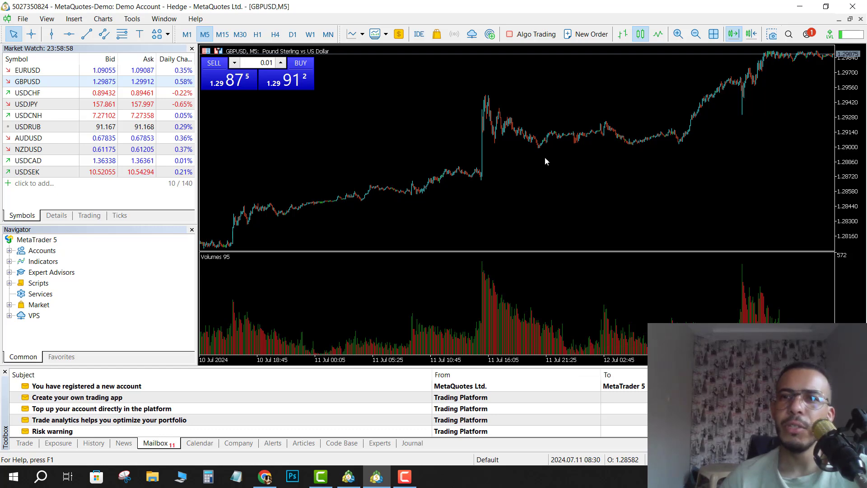
{"action": "left_click", "coordinate": [677, 37]}
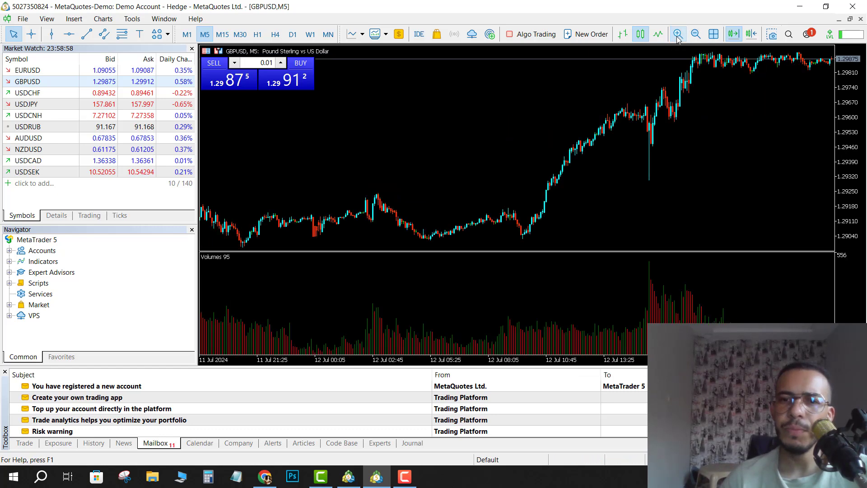
{"action": "left_click", "coordinate": [677, 37]}
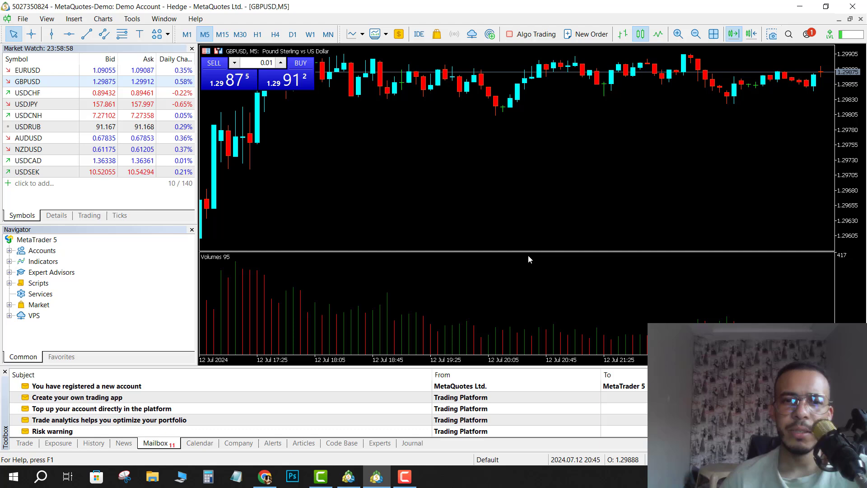